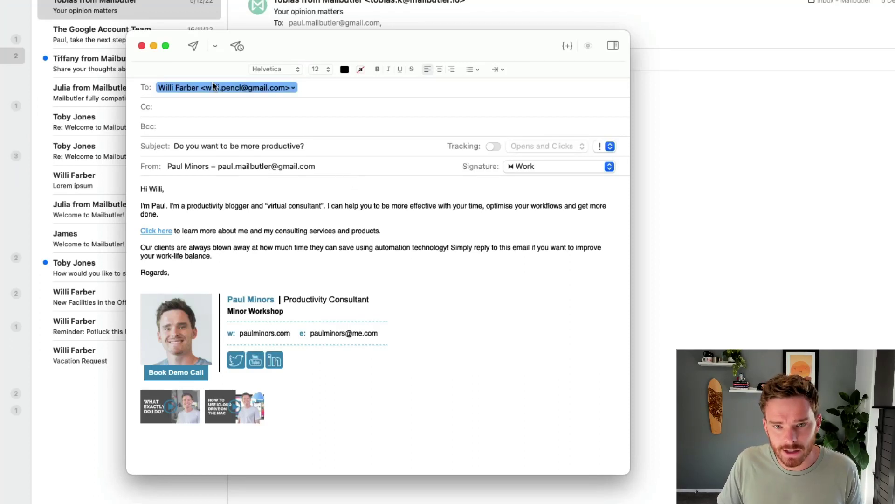
Check the recipient and subject fields of the productivity cold email to Willi.
left_click(212, 89)
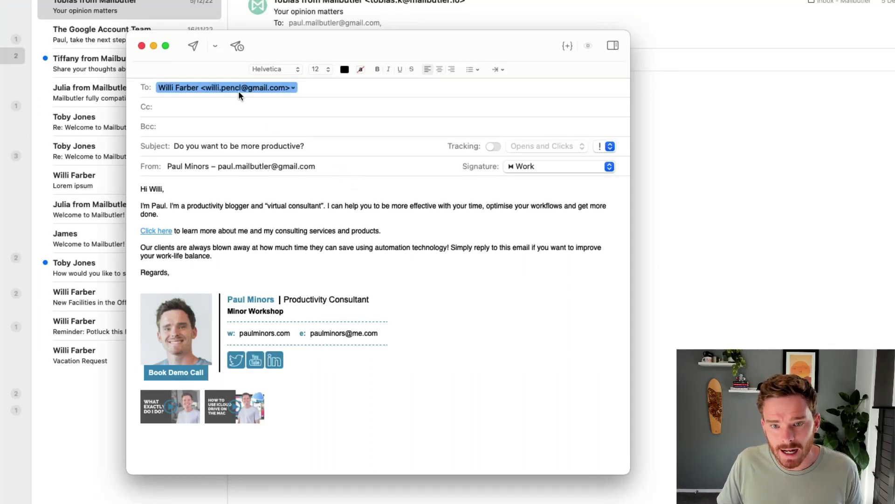
left_click(303, 108)
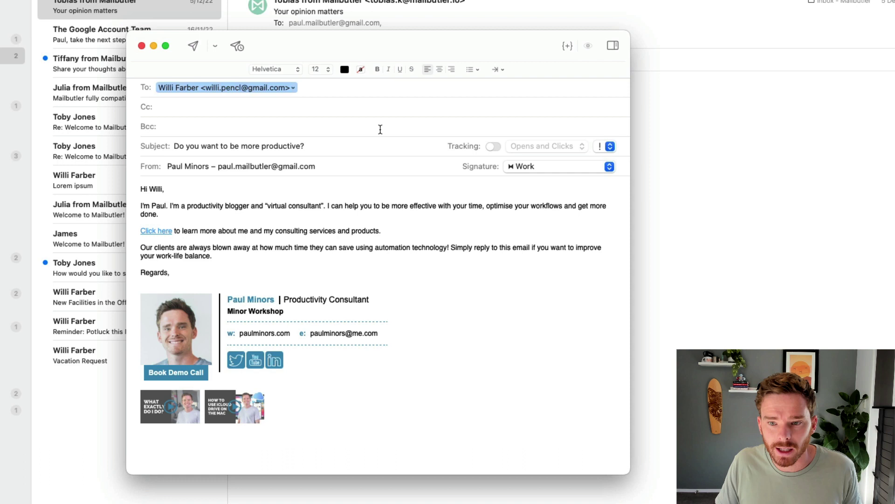
left_click(380, 144)
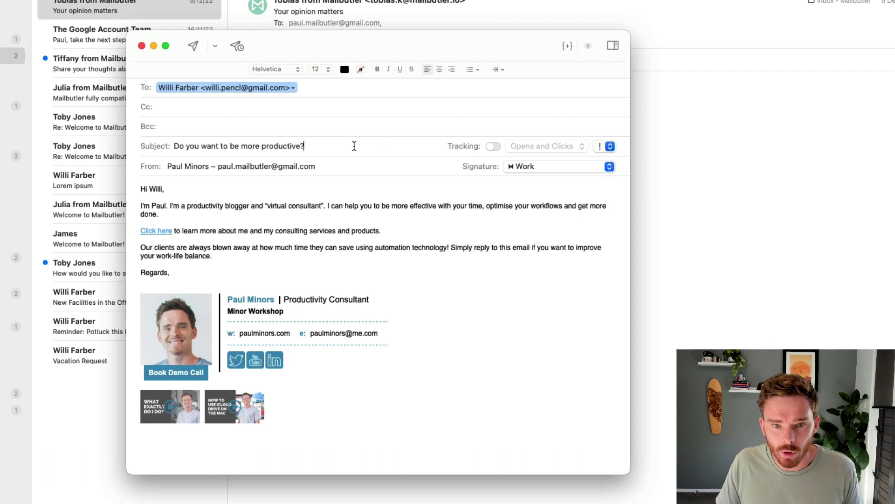
Enable Mailbutler tracking, try Opens and Clicks singly, then settle on Opens and Clicks.
left_click(492, 147)
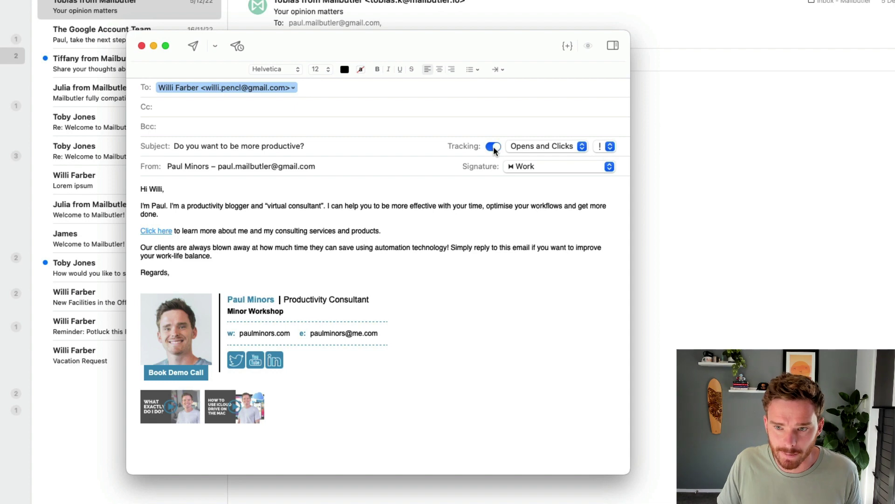
left_click(545, 147)
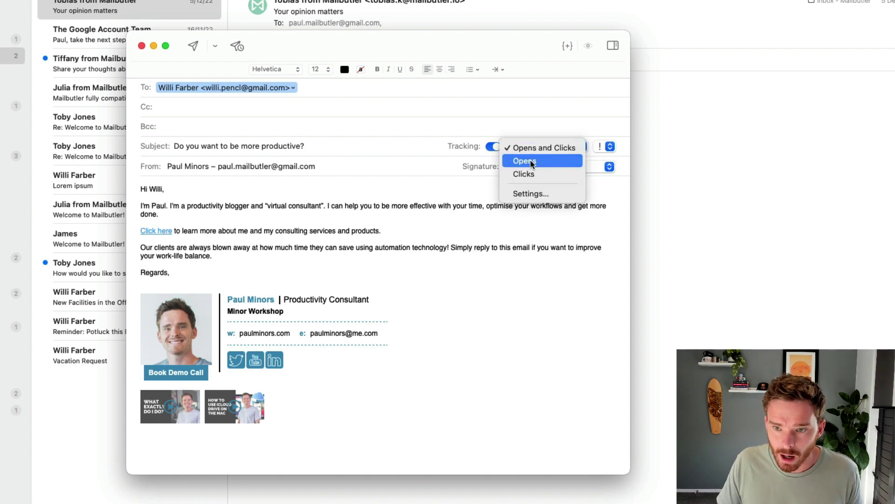
left_click(530, 161)
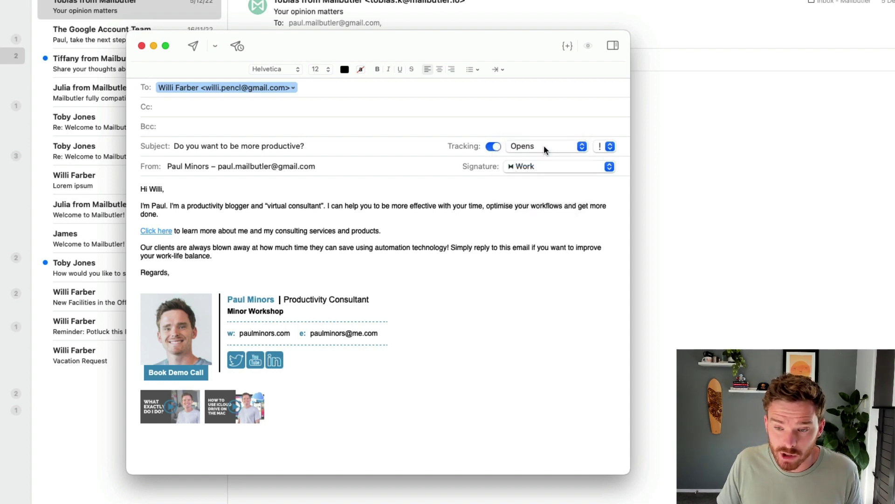
left_click(545, 149)
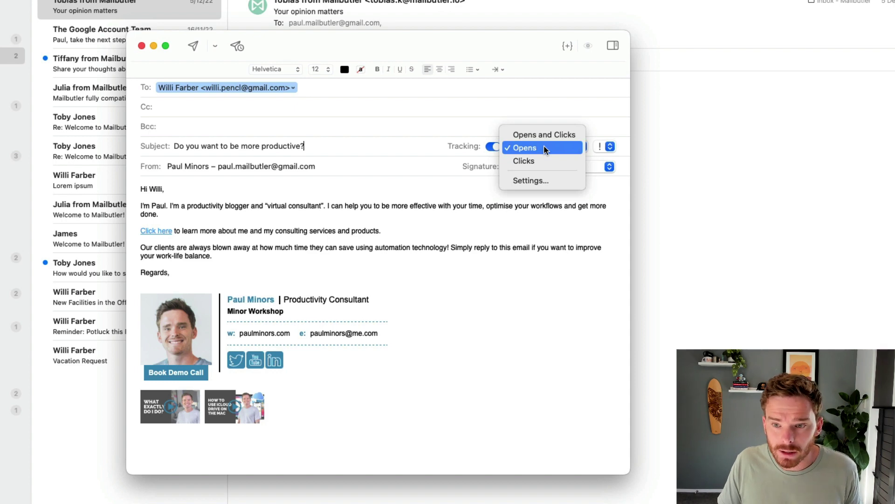
left_click(538, 160)
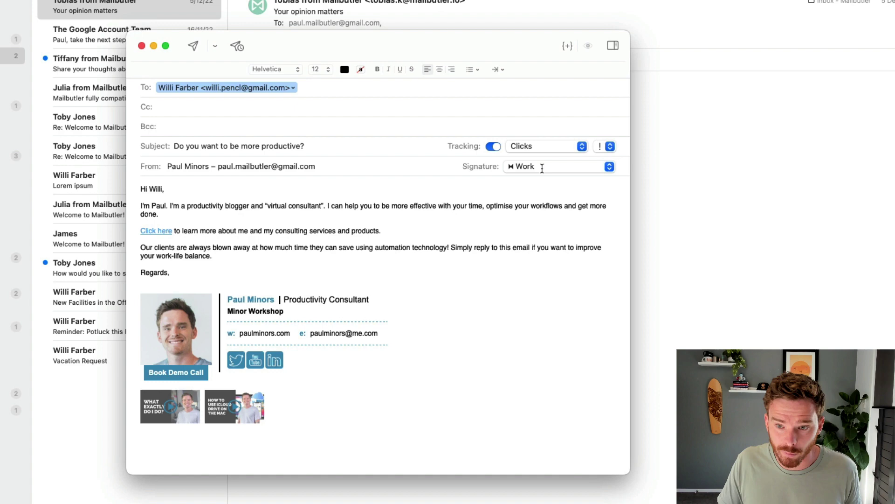
left_click(534, 148)
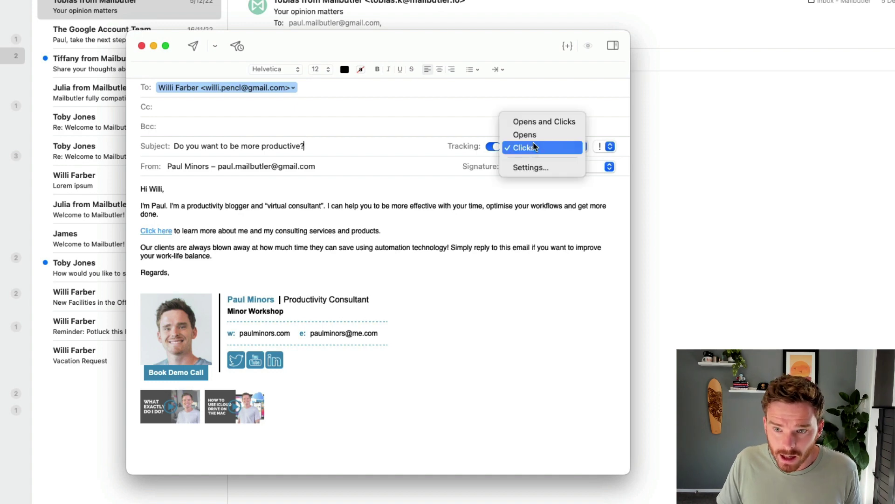
left_click(536, 123)
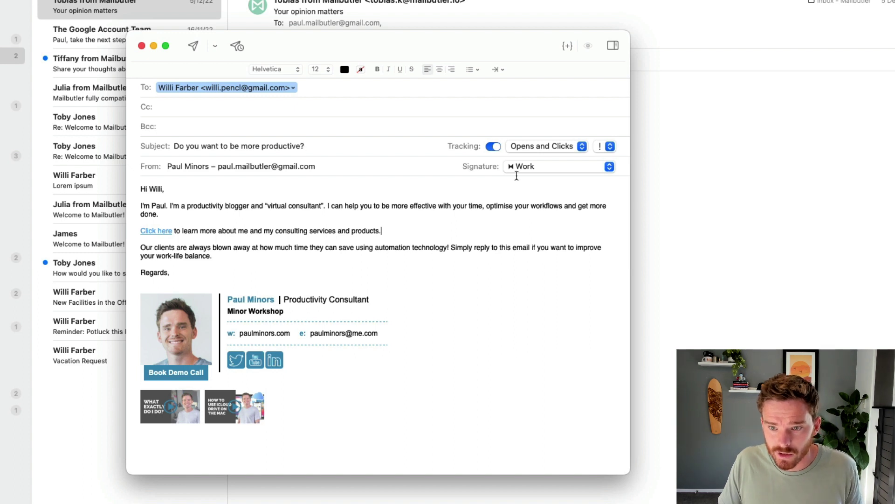
Send the tracked email to Willi and view it in the Mailbutler Sent folder.
left_click(193, 46)
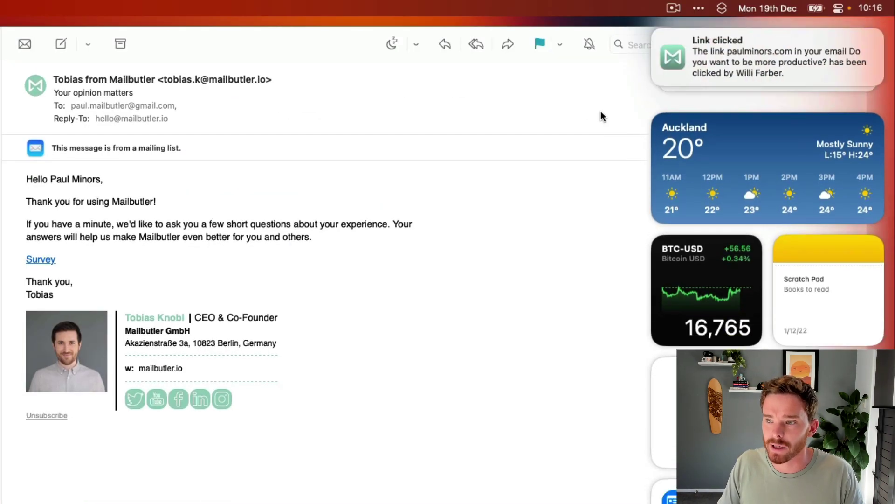
left_click(713, 66)
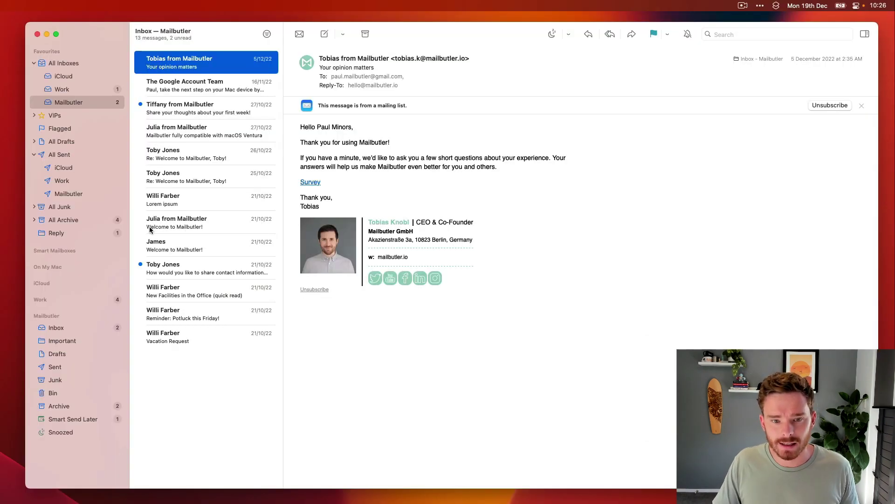
left_click(69, 195)
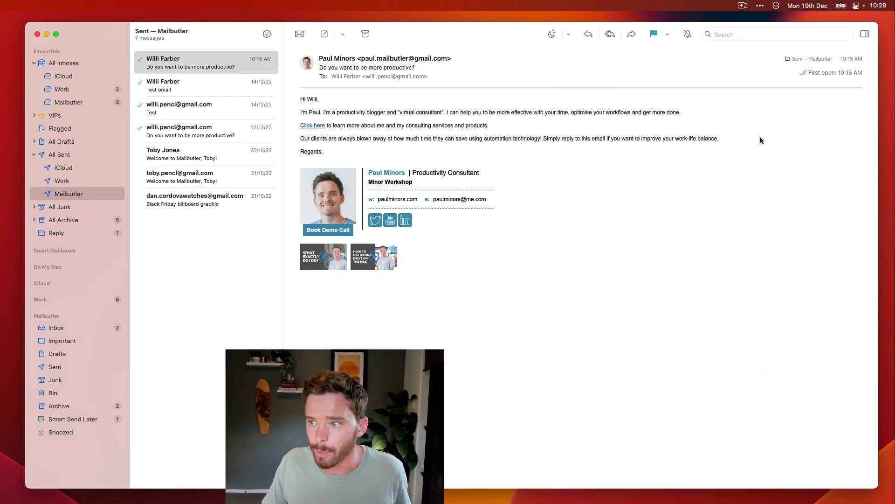
Expand the sent email's First opened statistics to show one open and link clicks 3, 6, 2.
left_click(864, 33)
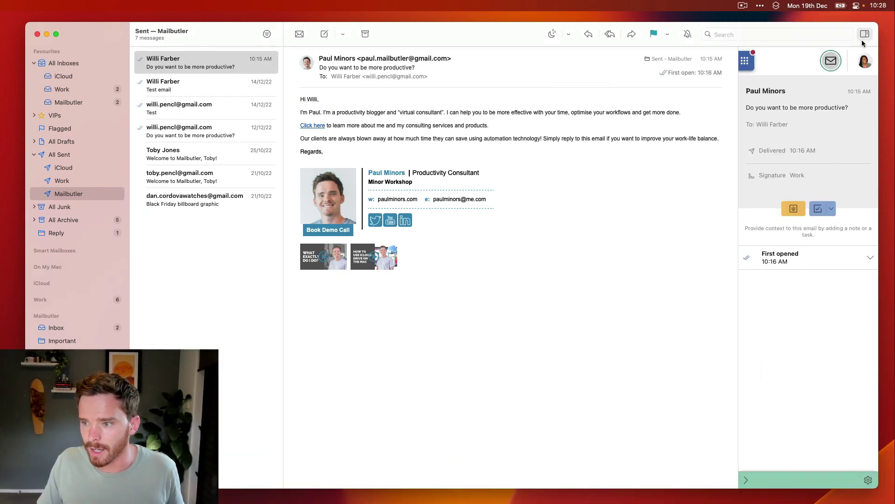
left_click(870, 249)
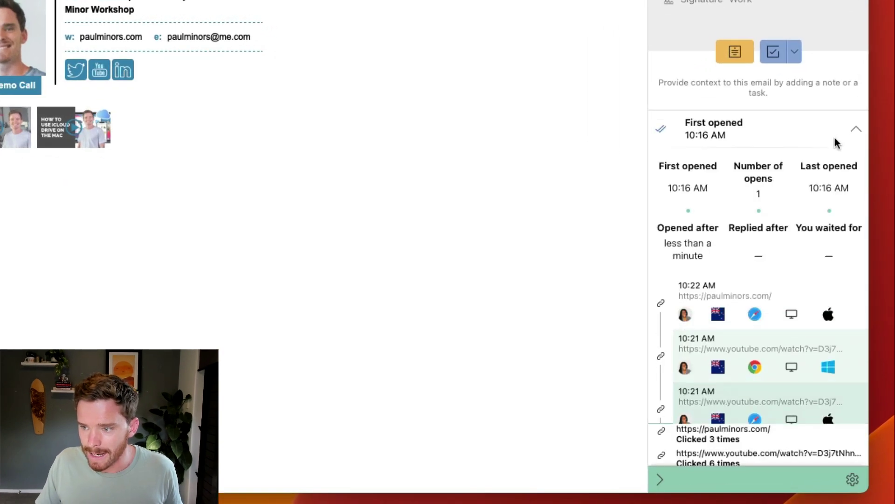
scroll(803, 145, "down", 3)
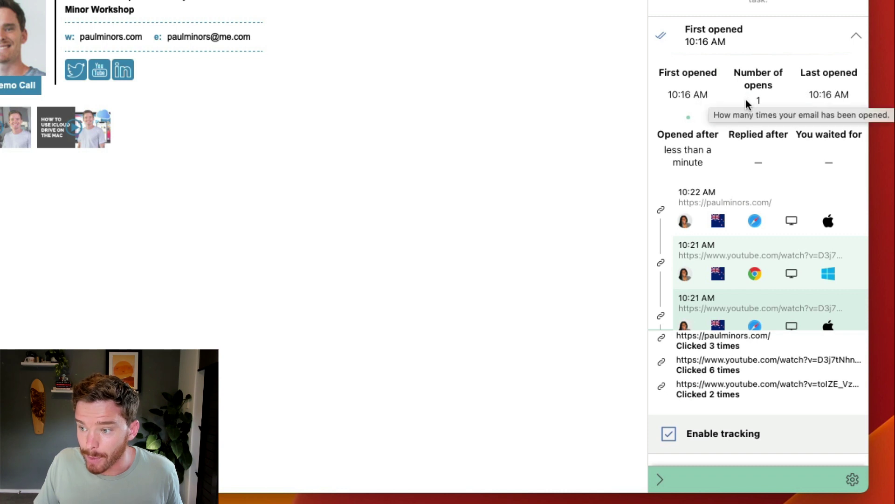
mouse_move(759, 78)
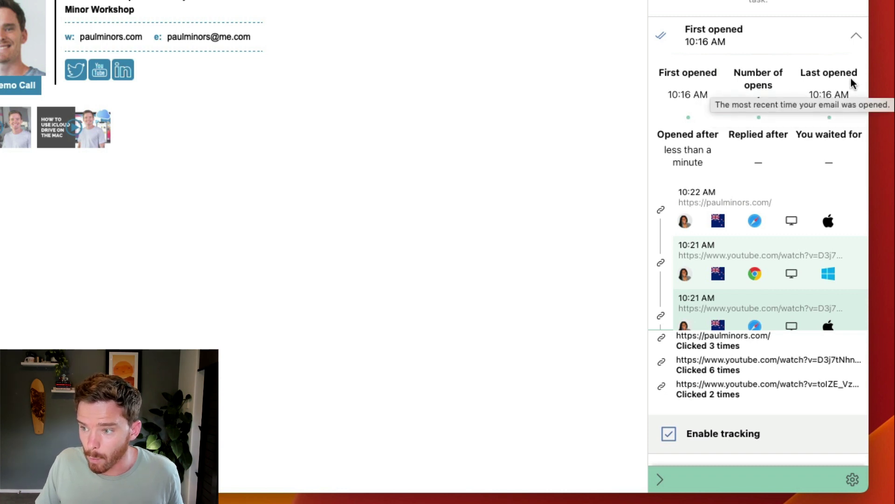
mouse_move(829, 78)
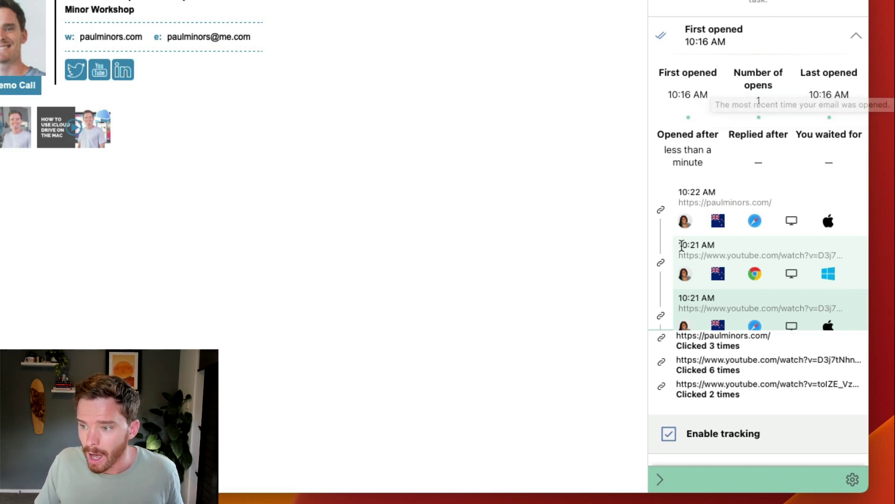
scroll(683, 210, "up", 1)
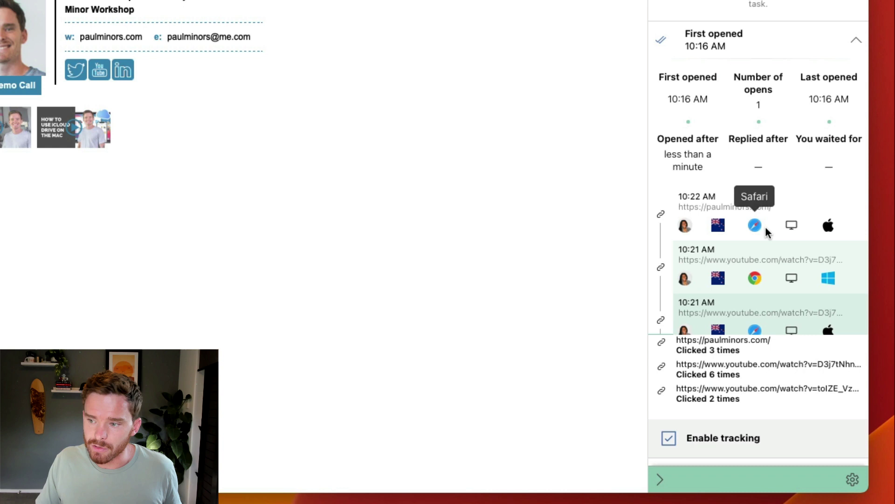
mouse_move(829, 135)
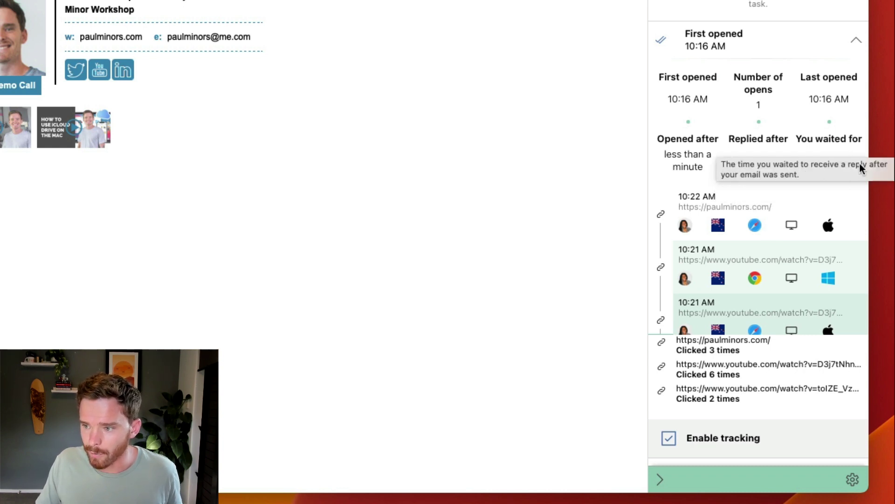
scroll(822, 140, "down", 1)
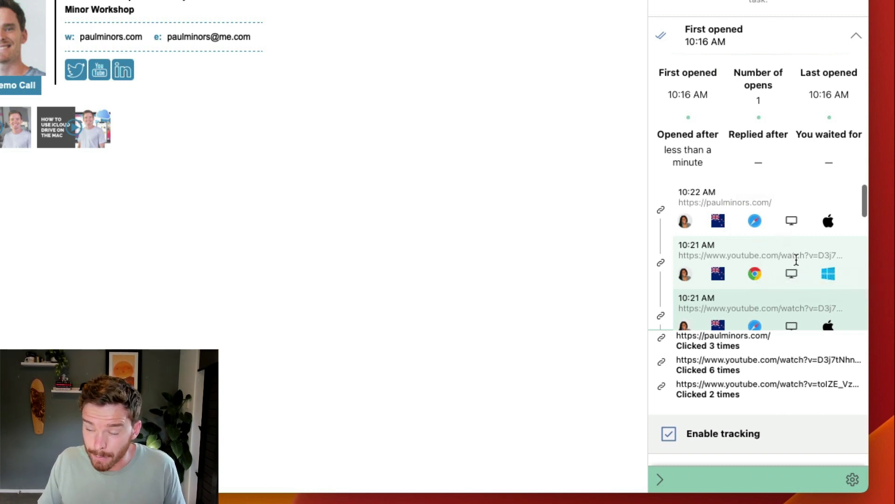
scroll(793, 266, "down", 3)
scroll(793, 264, "down", 3)
scroll(788, 289, "down", 2)
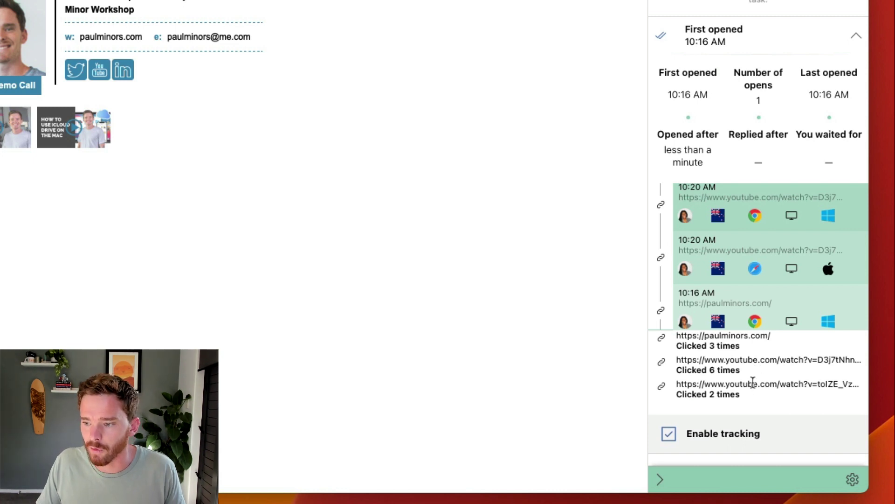
scroll(739, 366, "up", 1)
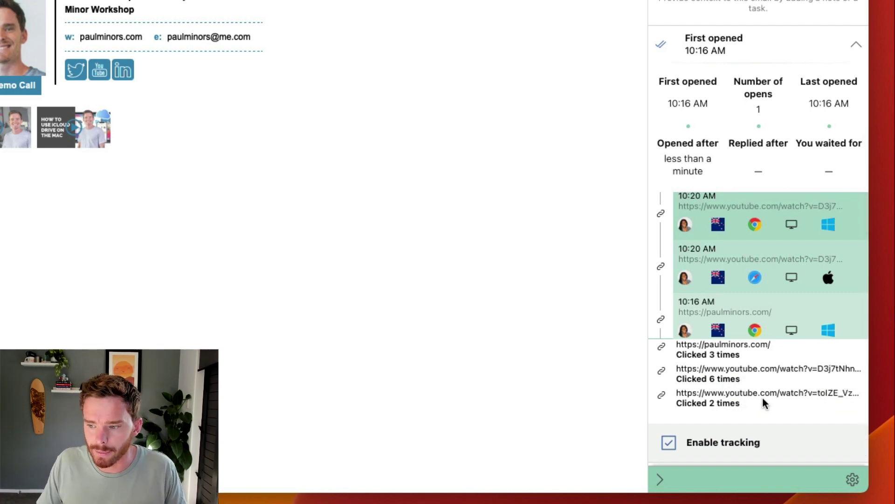
scroll(763, 246, "down", 5)
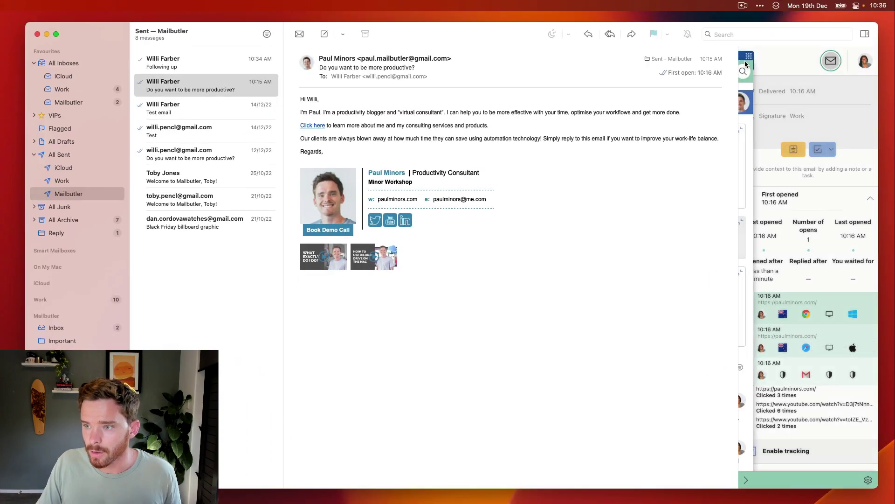
Filter the Mailbutler home dashboard to opened tracked emails, showing two productivity emails to Willi.
left_click(745, 61)
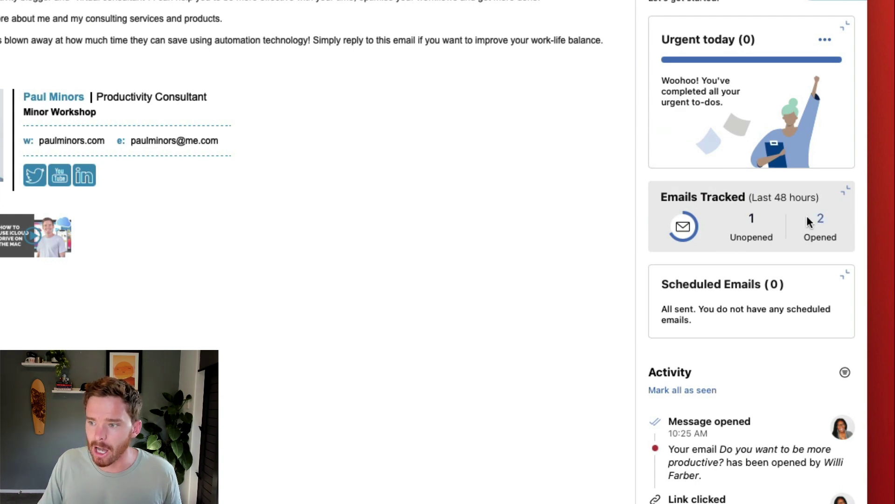
left_click(819, 219)
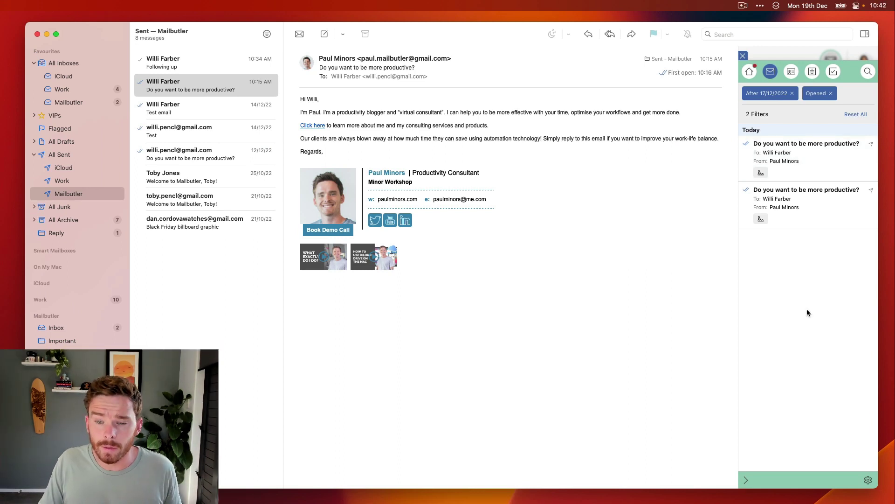
Open Mailbutler's General preferences and keep tracking deactivation at Three months.
left_click(868, 481)
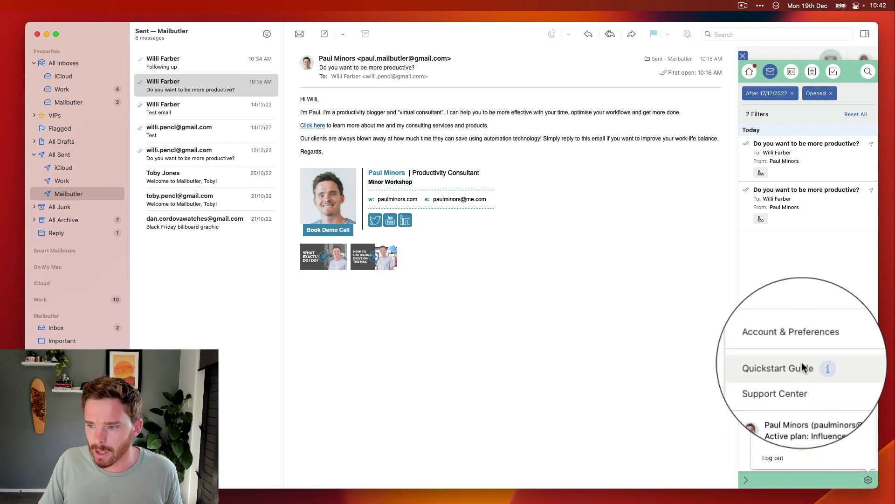
left_click(791, 347)
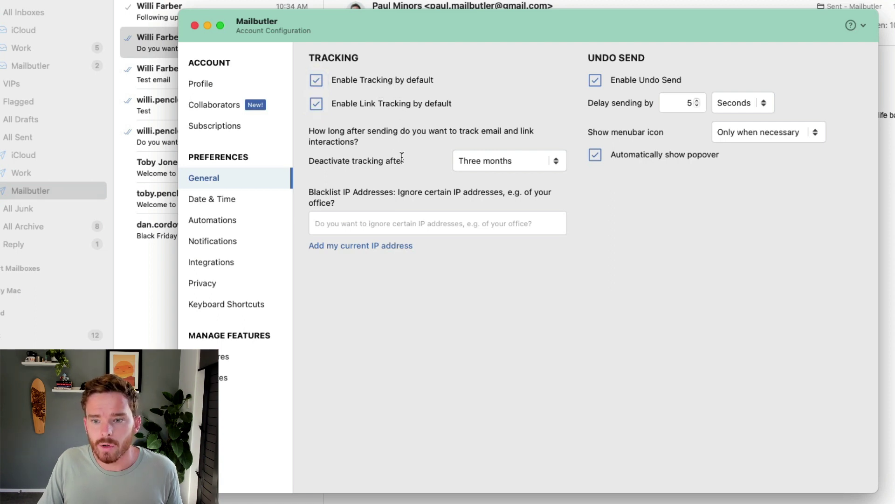
left_click(556, 164)
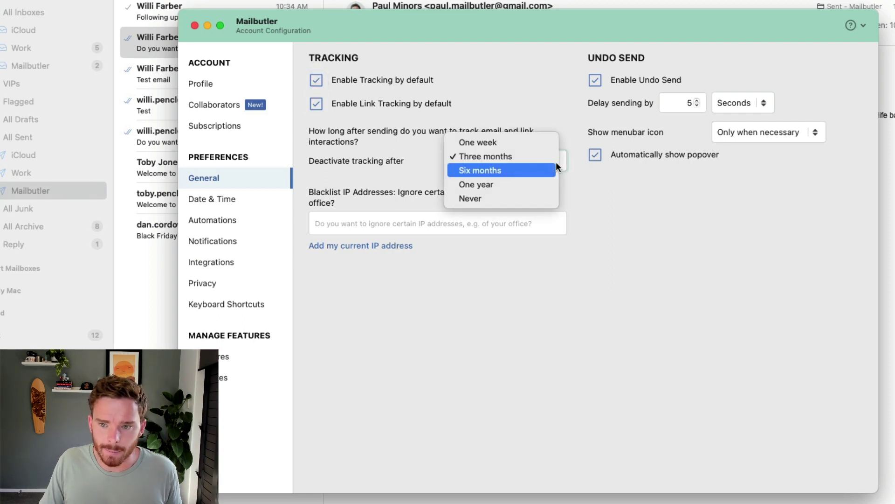
left_click(421, 159)
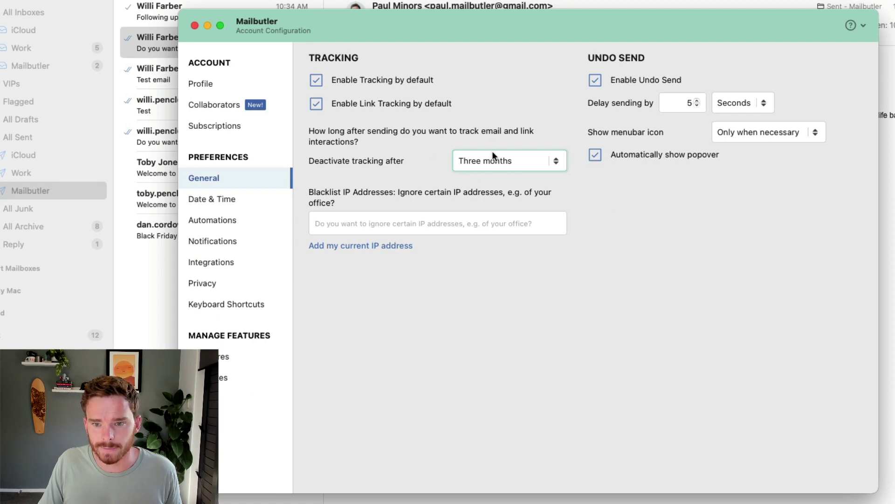
Add the current IP address to Mailbutler's Blacklist IP Addresses list.
key("Tab")
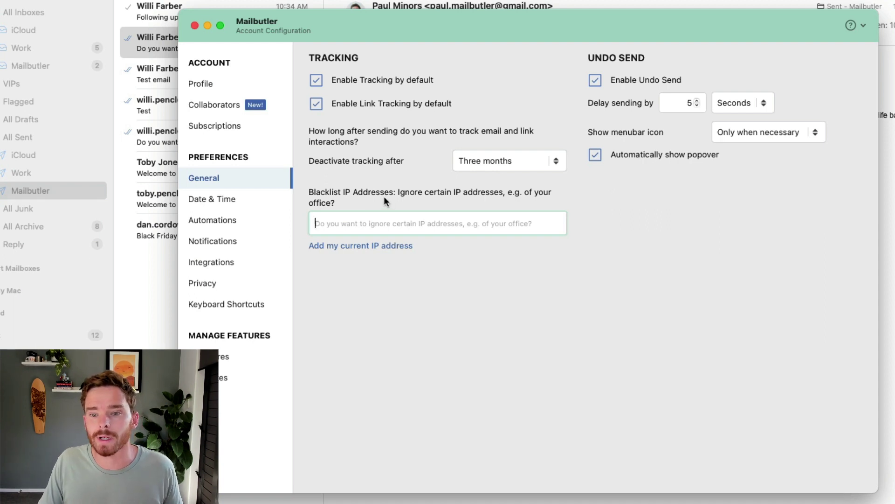
left_click(342, 245)
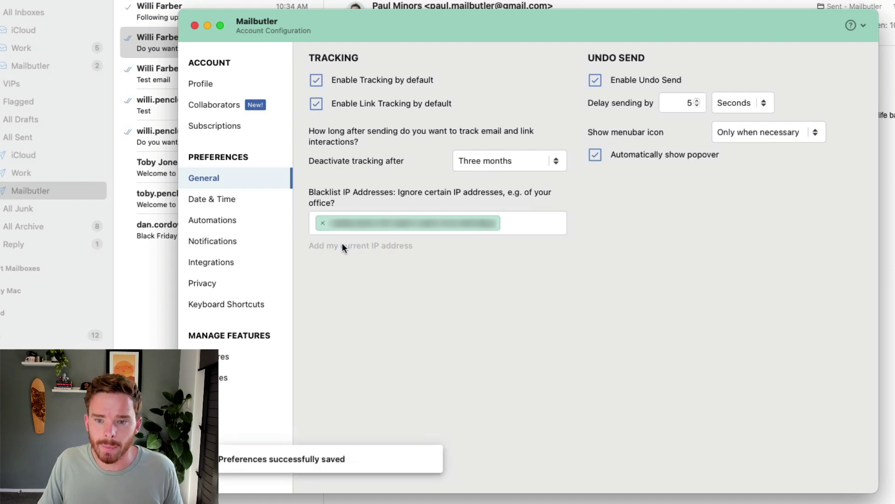